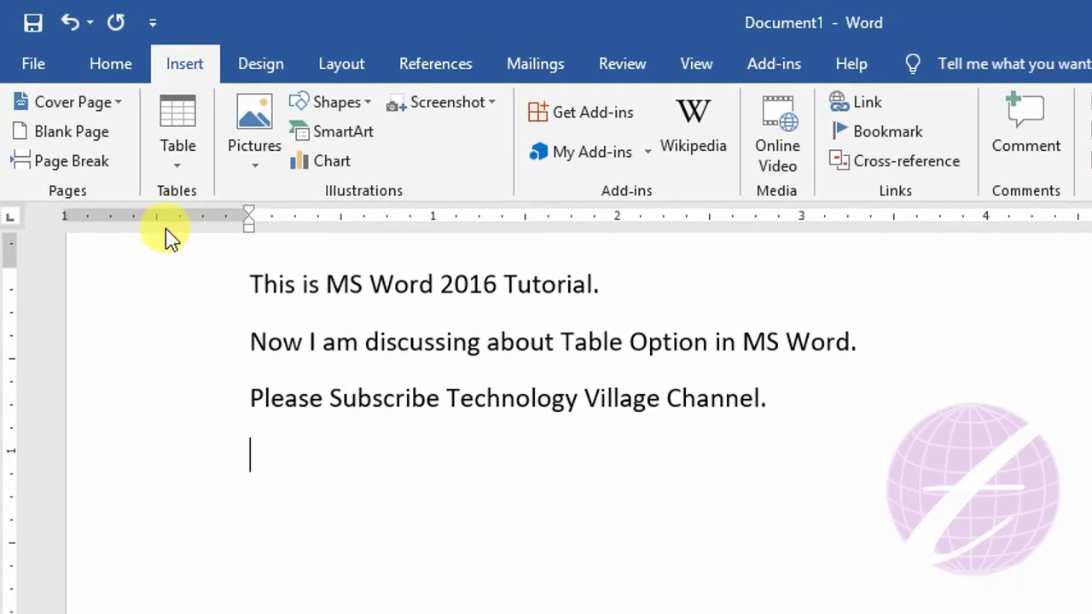
Insert a 3-column by 5-row table from the Table grid below the text, then delete it.
{"action": "left_click", "coordinate": [182, 145]}
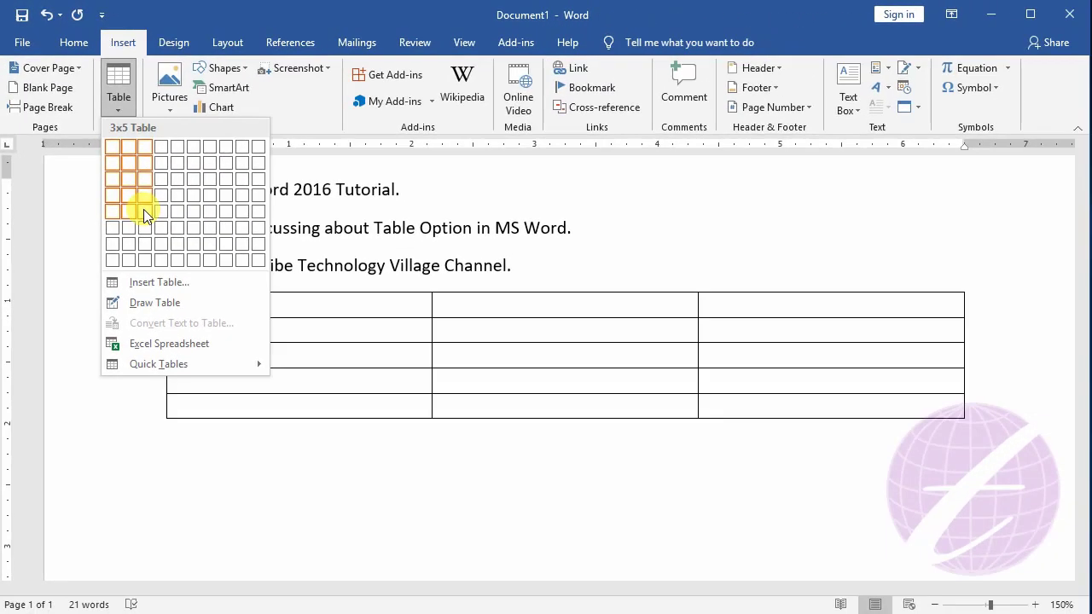
{"action": "left_click", "coordinate": [144, 209]}
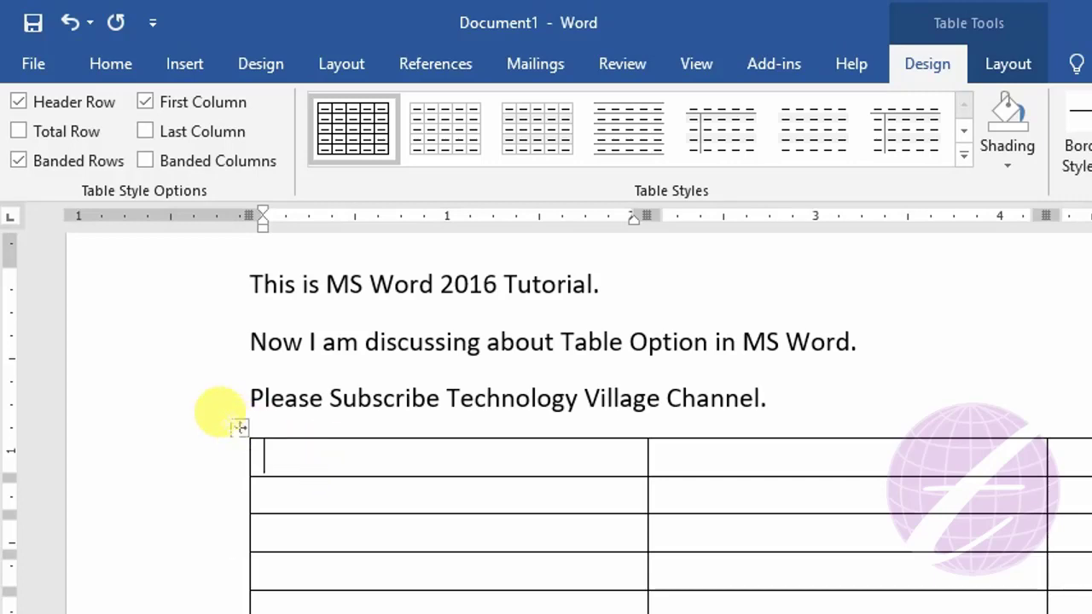
{"action": "left_click", "coordinate": [239, 428]}
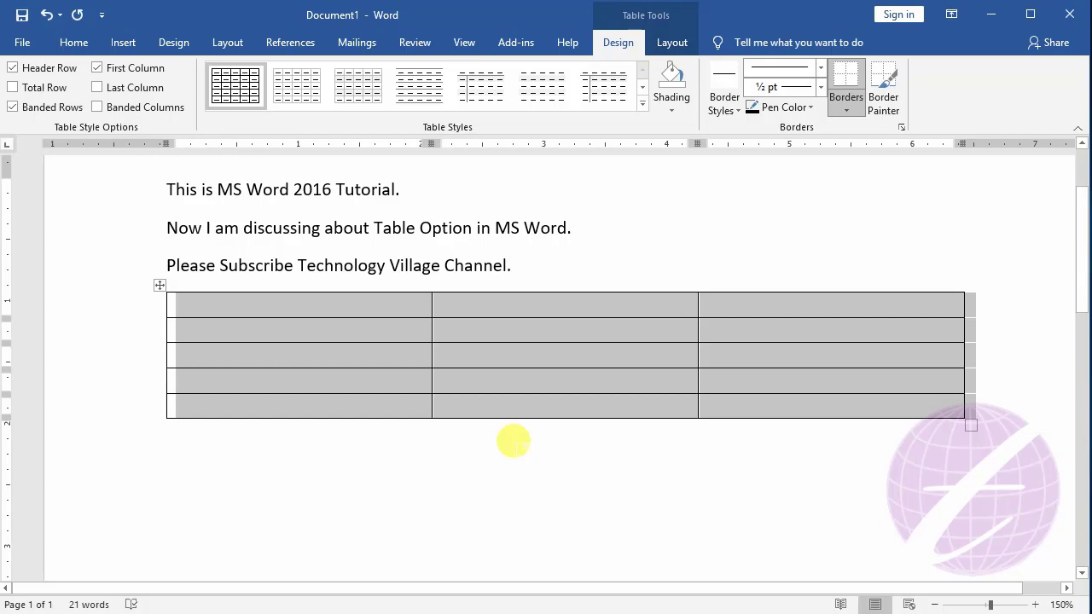
{"action": "key", "text": "BackSpace"}
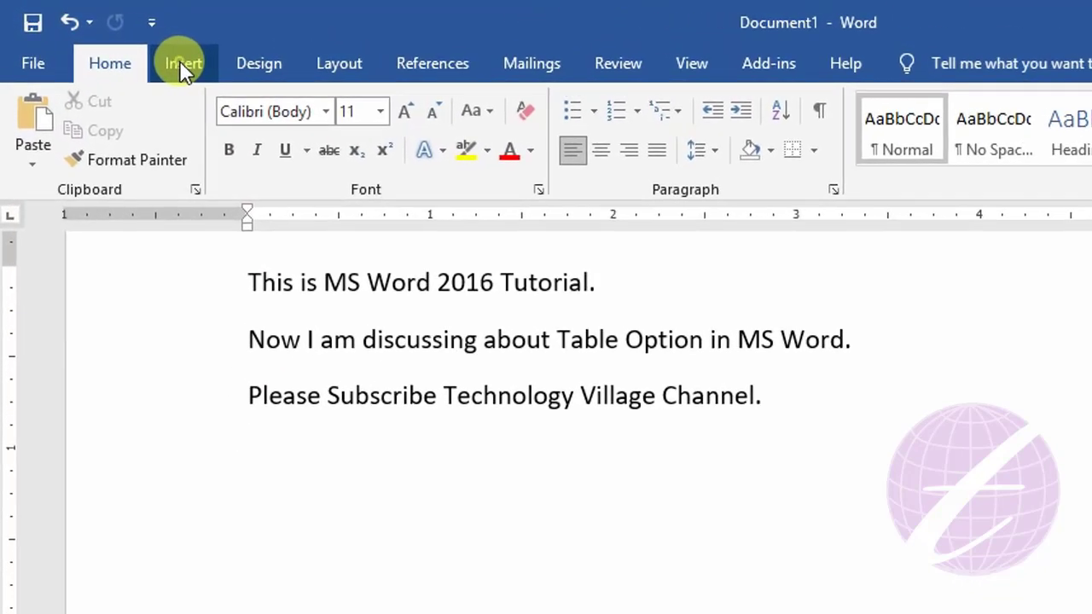
Create a 5-column, 2-row table through the Insert Table dialog, then delete it.
{"action": "left_click", "coordinate": [123, 42]}
{"action": "left_click", "coordinate": [177, 174]}
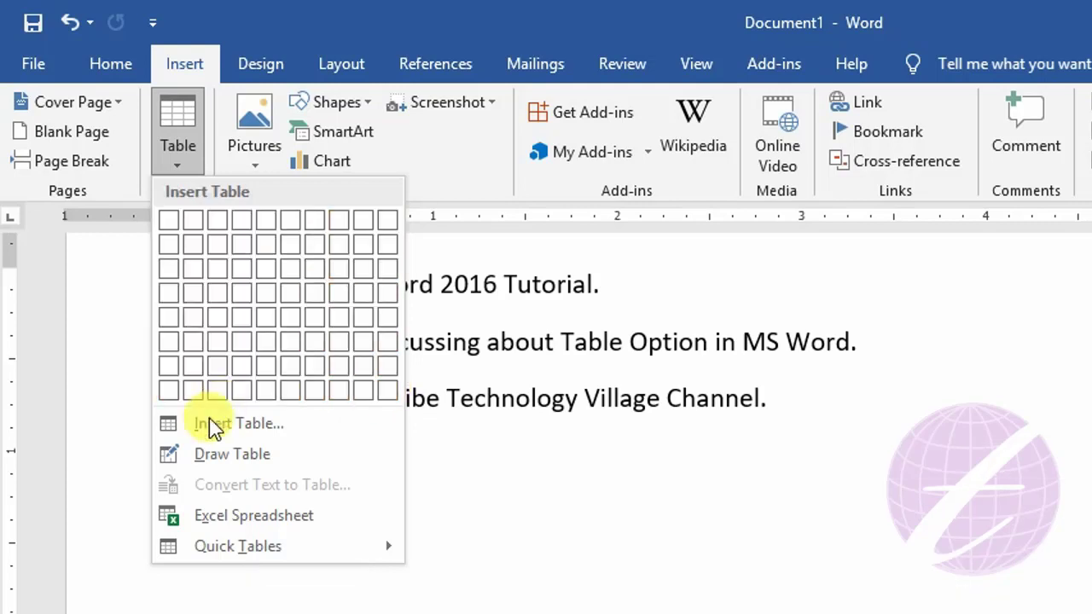
{"action": "left_click", "coordinate": [254, 427]}
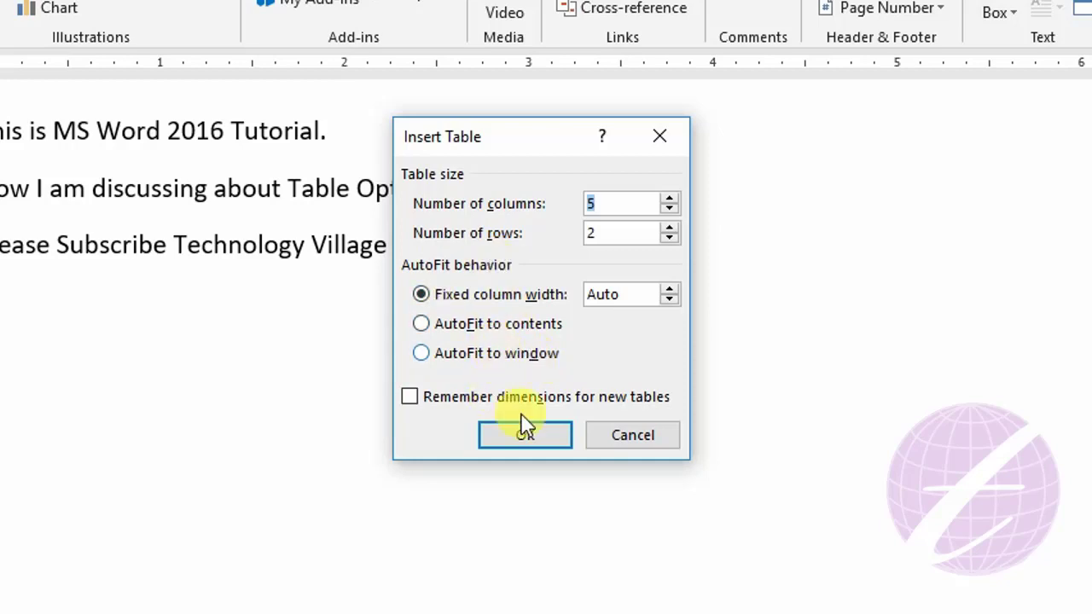
{"action": "left_click", "coordinate": [523, 435]}
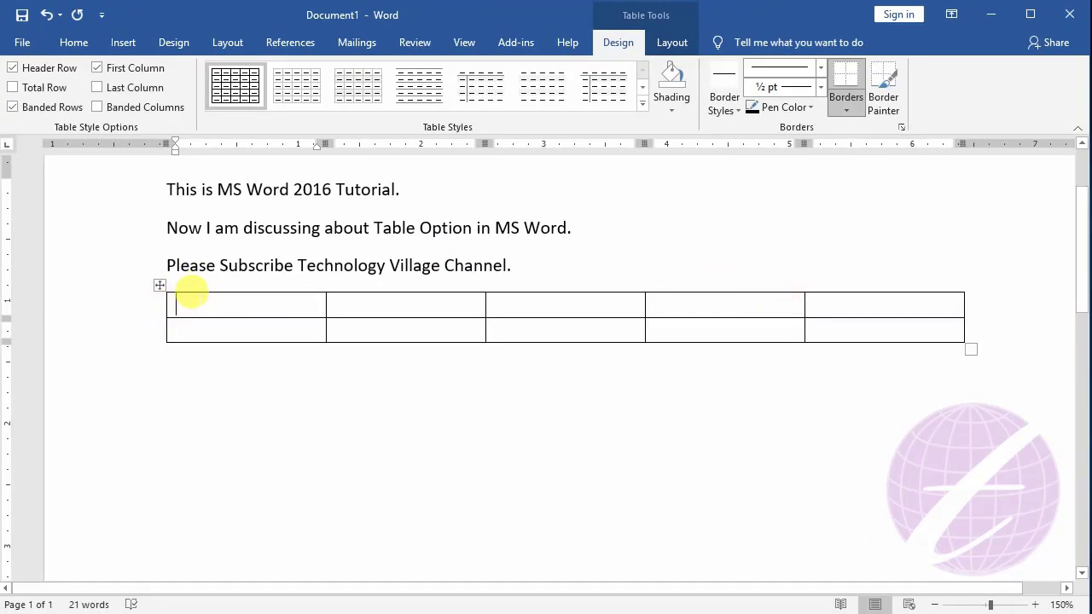
{"action": "left_click", "coordinate": [159, 285]}
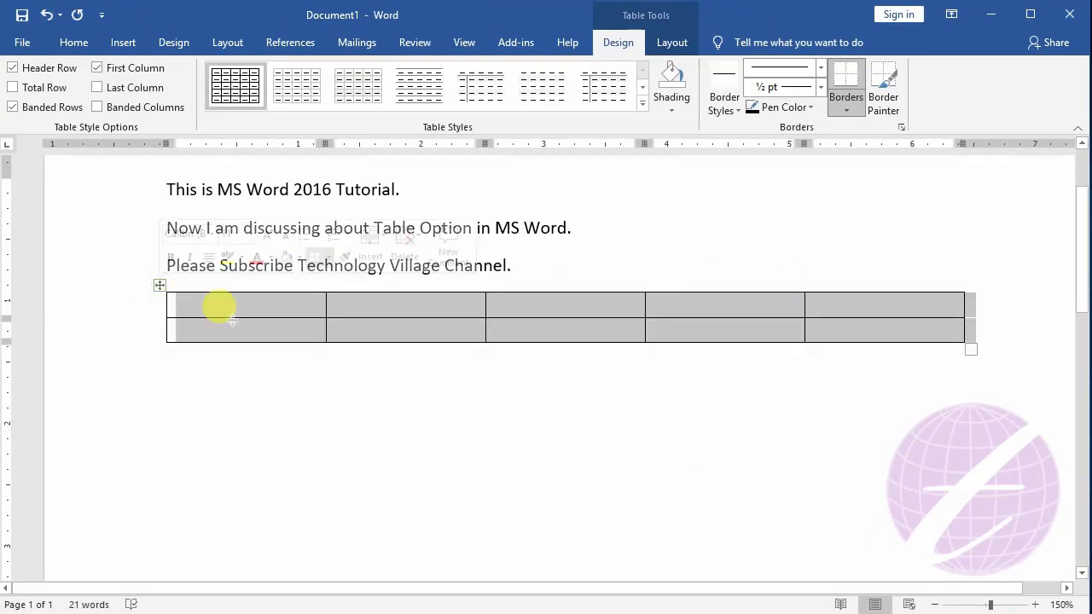
{"action": "key", "text": "BackSpace"}
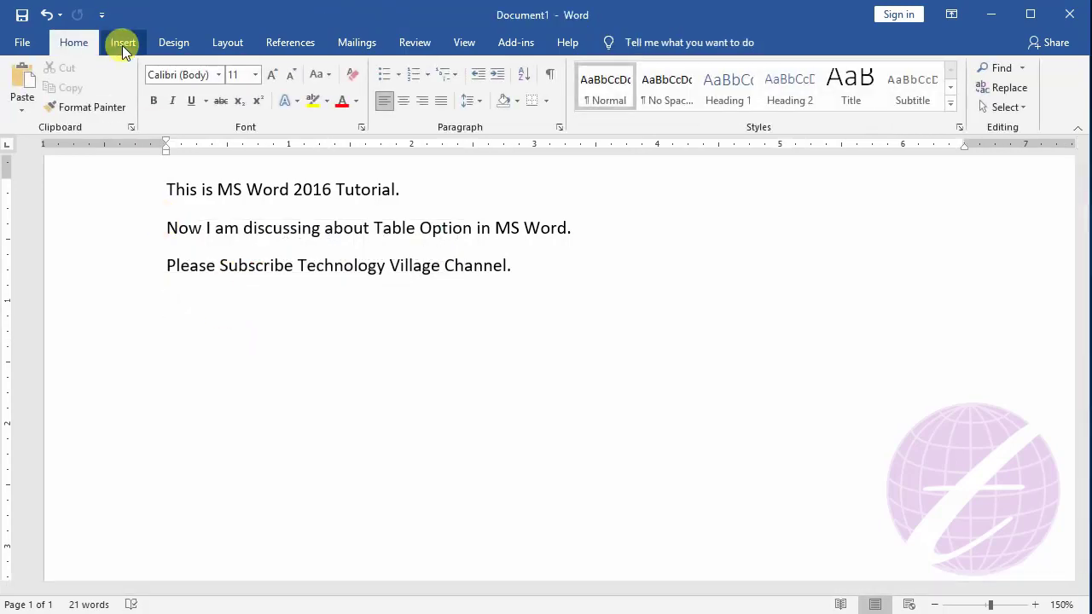
Draw a single-cell table box below the third line with Draw Table, then delete it.
{"action": "left_click", "coordinate": [123, 43]}
{"action": "left_click", "coordinate": [200, 171]}
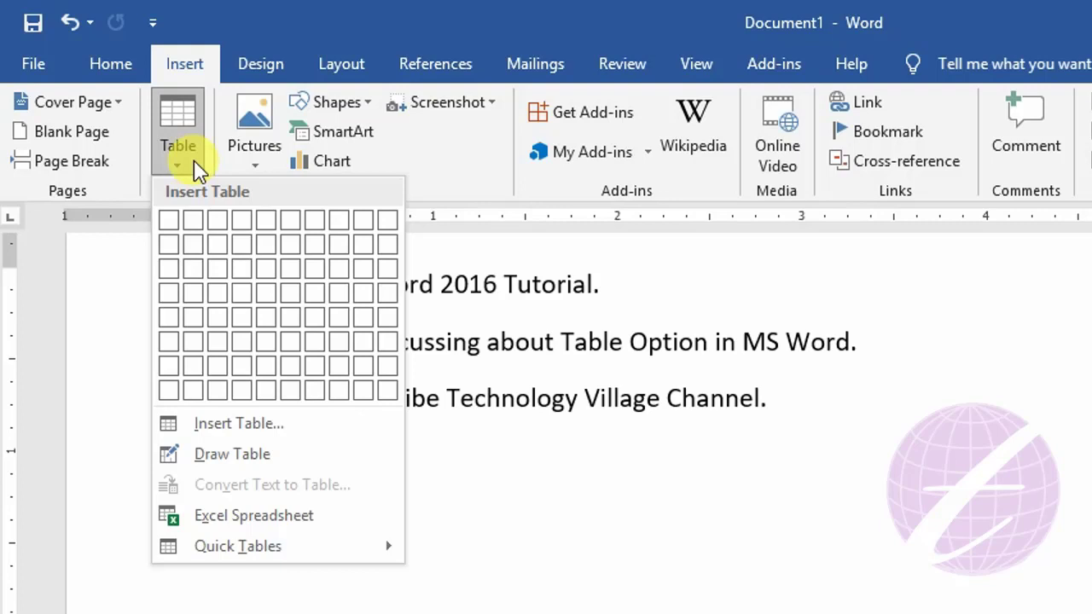
{"action": "left_click", "coordinate": [259, 455]}
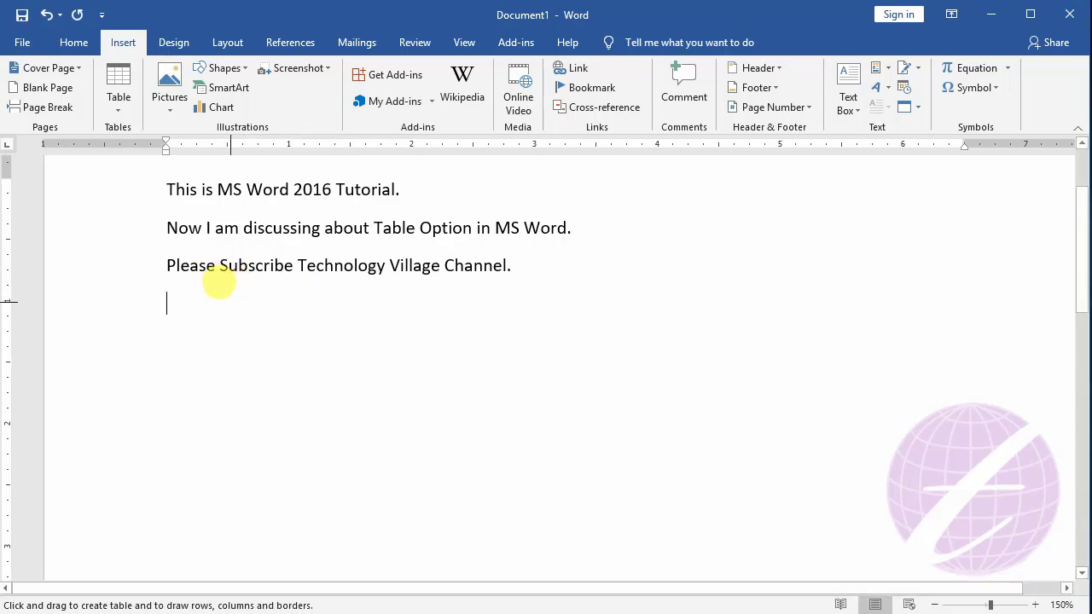
{"action": "left_click_drag", "start_coordinate": [230, 300], "coordinate": [607, 419]}
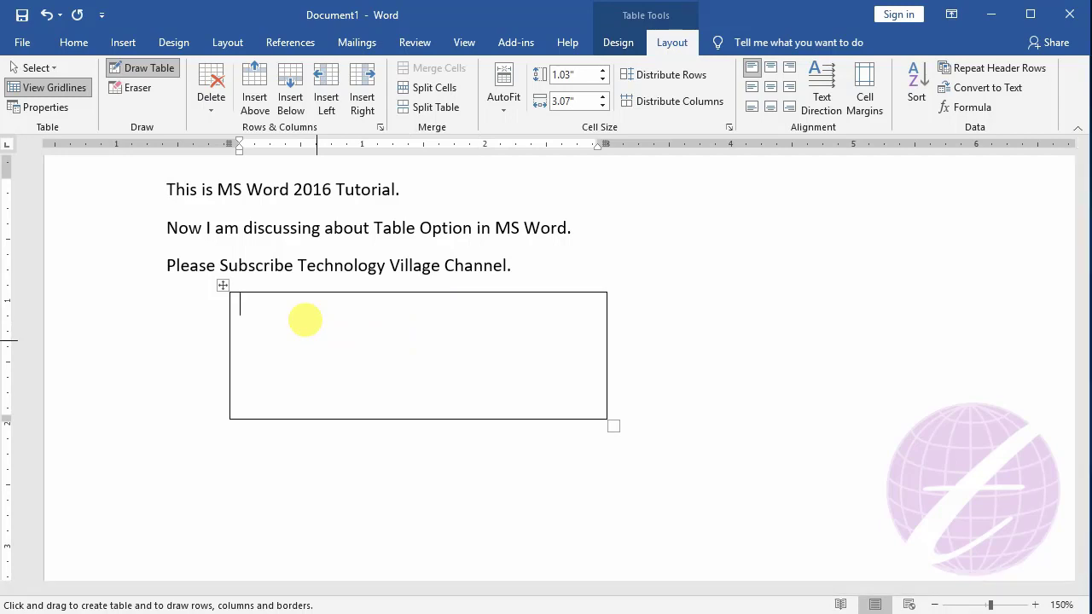
{"action": "key", "text": "Escape"}
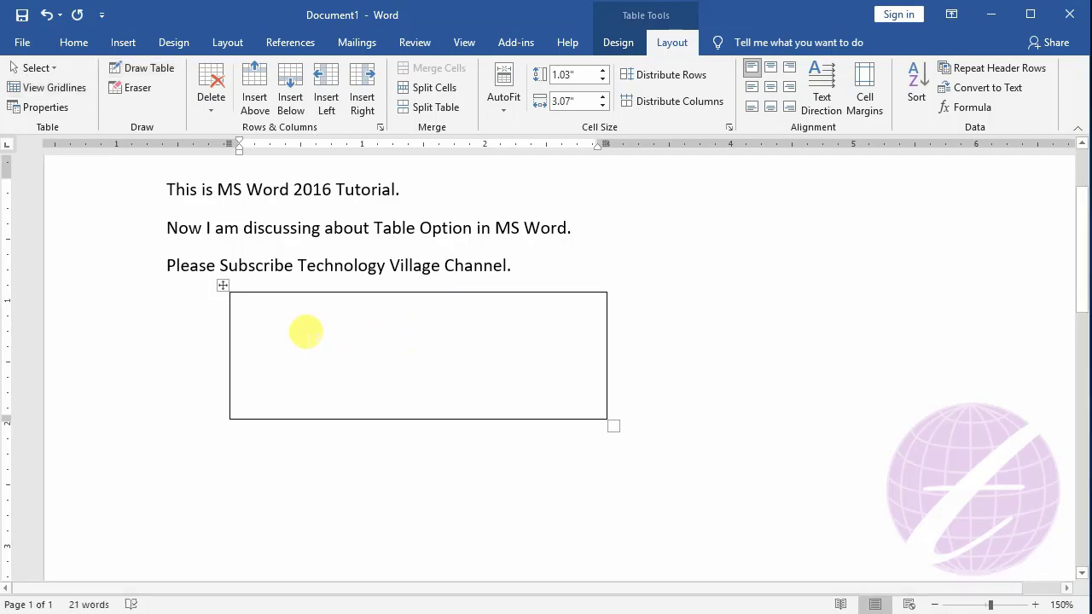
{"action": "left_click", "coordinate": [222, 284]}
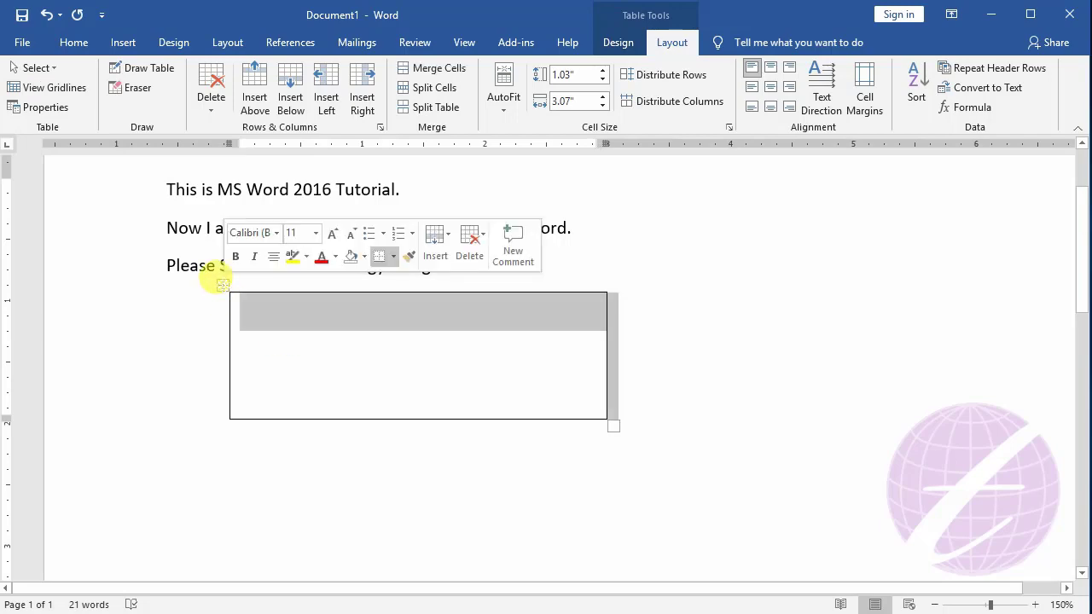
{"action": "key", "text": "BackSpace"}
Insert the Calendar 2 quick table for May below the text, then delete it.
{"action": "left_click", "coordinate": [124, 43]}
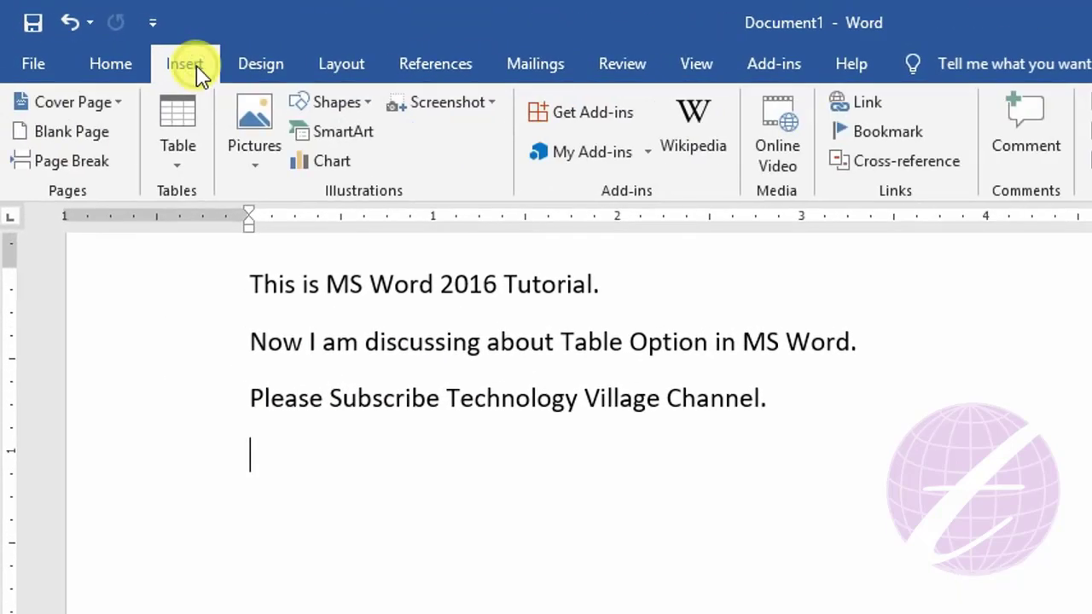
{"action": "left_click", "coordinate": [195, 172]}
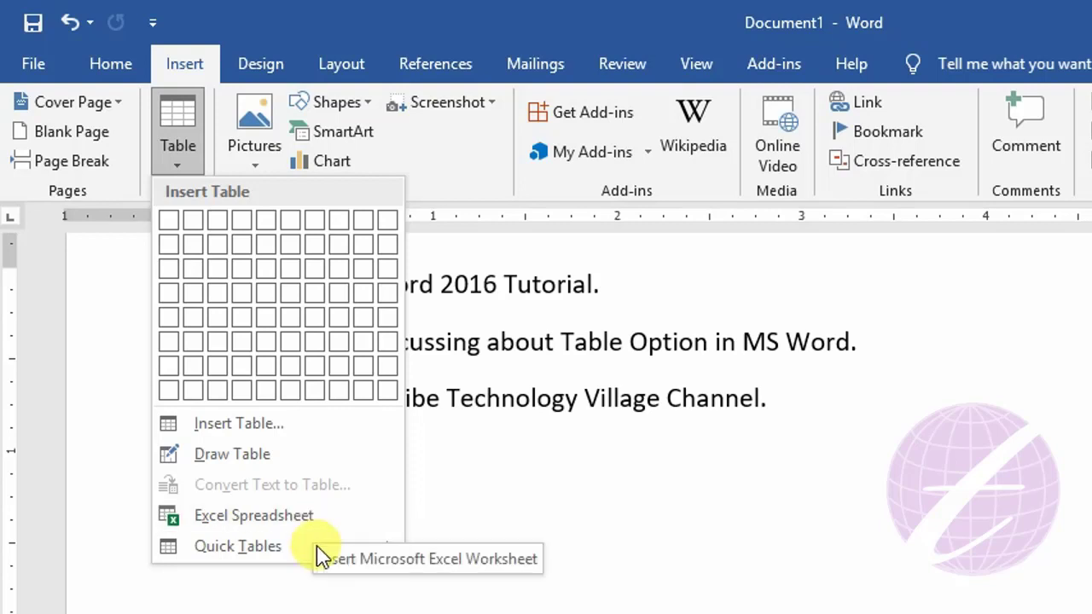
{"action": "mouse_move", "coordinate": [238, 239]}
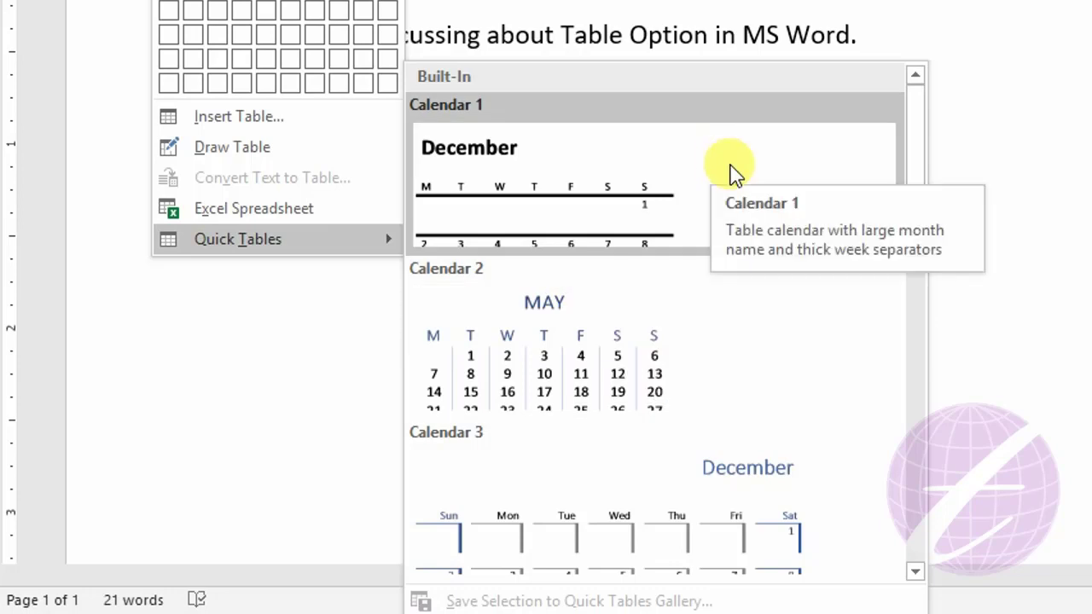
{"action": "left_click", "coordinate": [577, 372]}
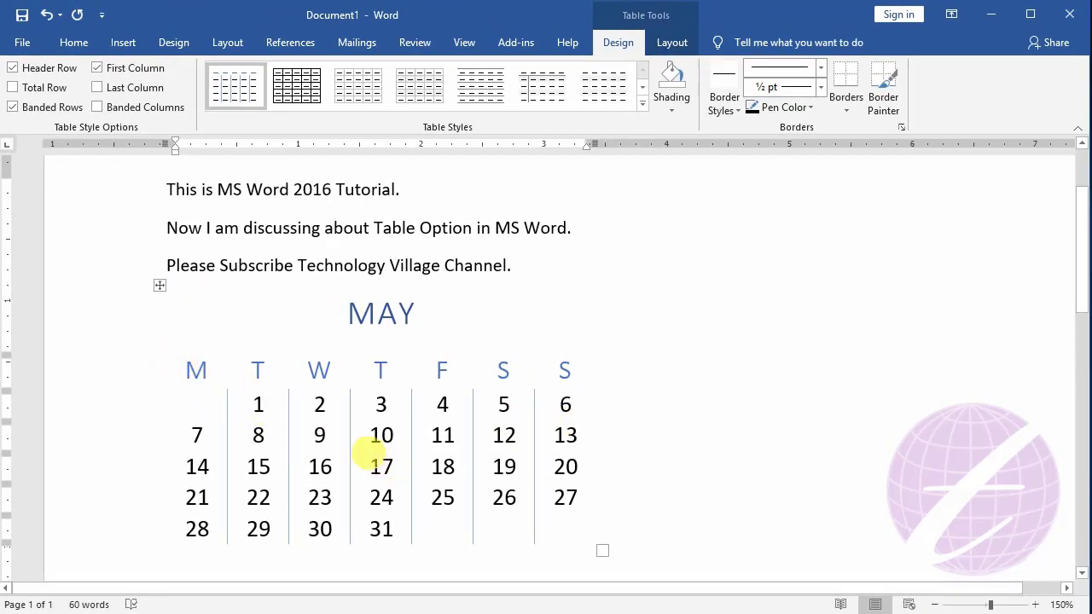
{"action": "left_click", "coordinate": [160, 284]}
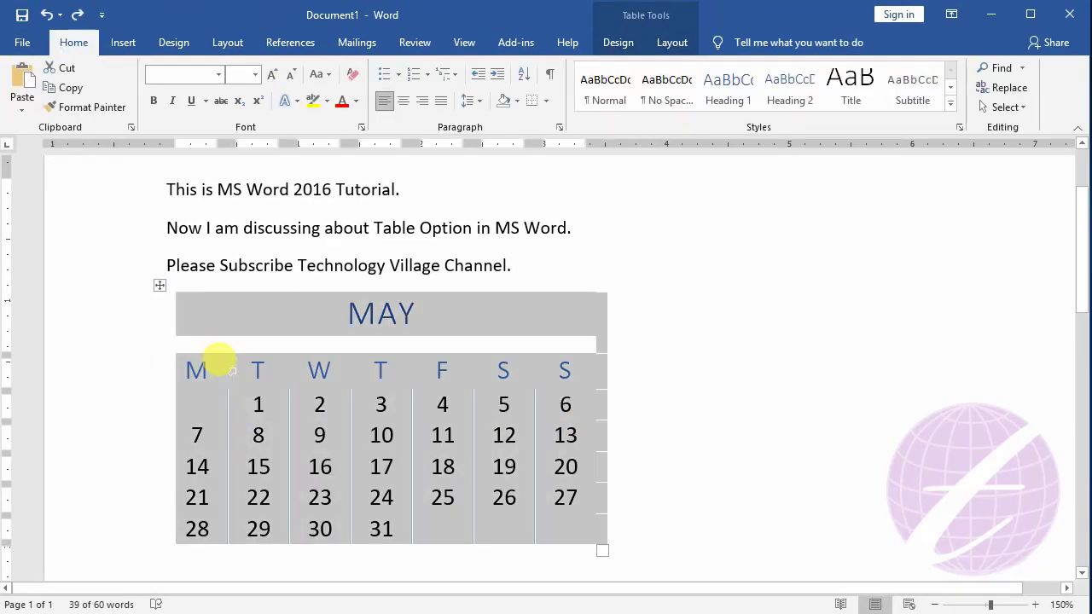
{"action": "key", "text": "BackSpace"}
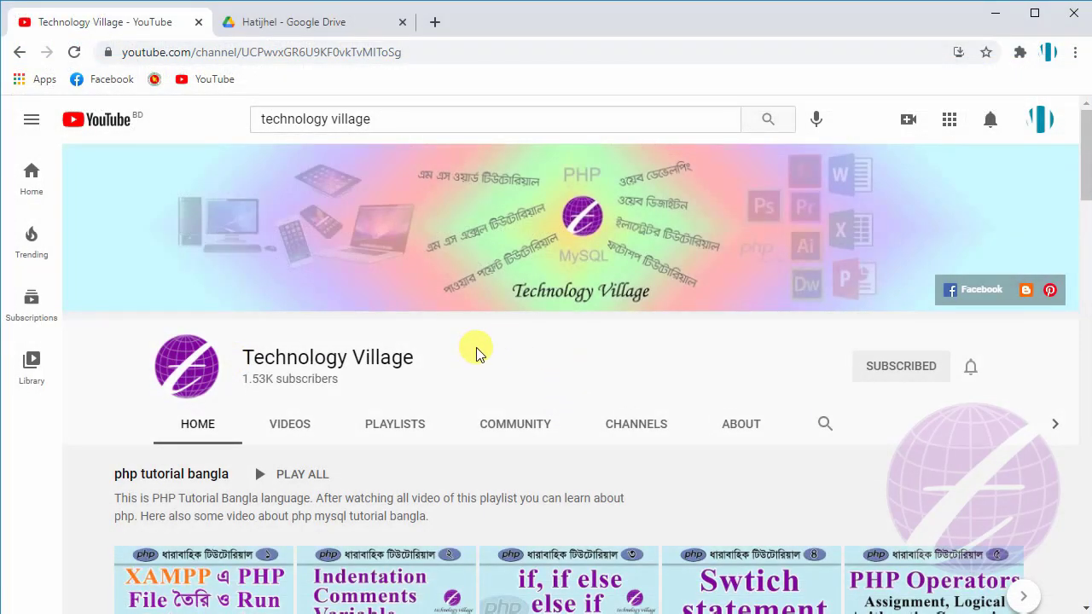
Play the first Microsoft Word 2016 tutorial playlist from the channel's Playlists tab.
{"action": "scroll", "coordinate": [507, 350], "scroll_direction": "down", "scroll_amount": 1}
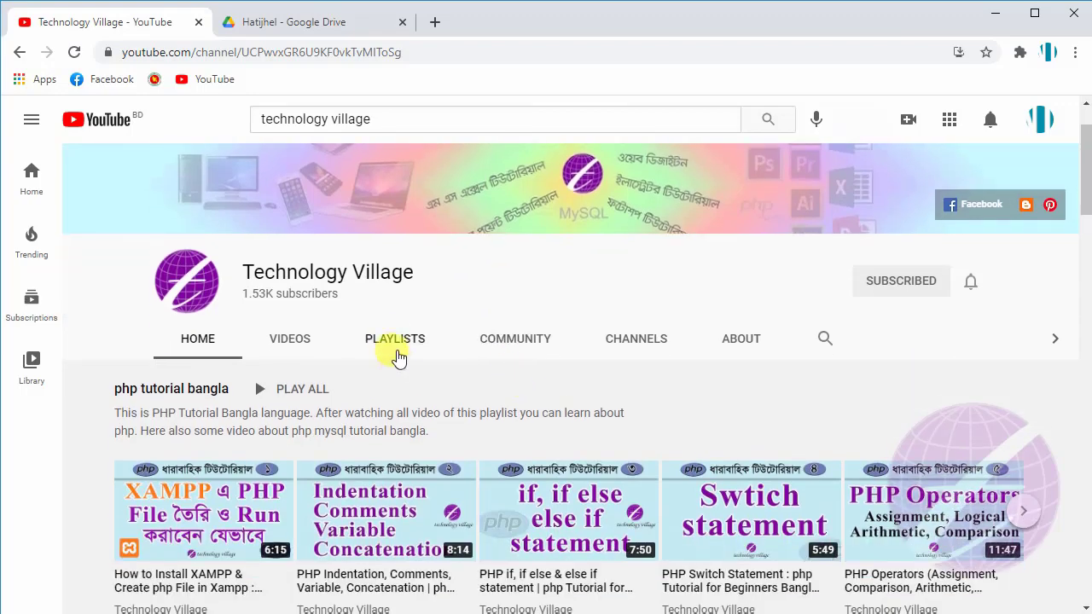
{"action": "left_click", "coordinate": [398, 359]}
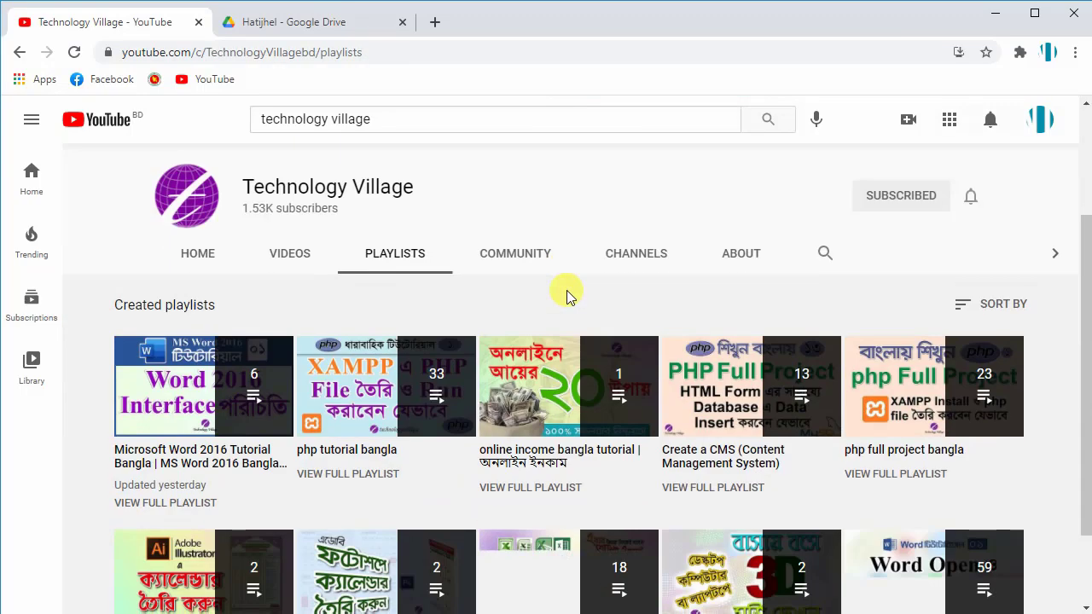
{"action": "left_click", "coordinate": [174, 374]}
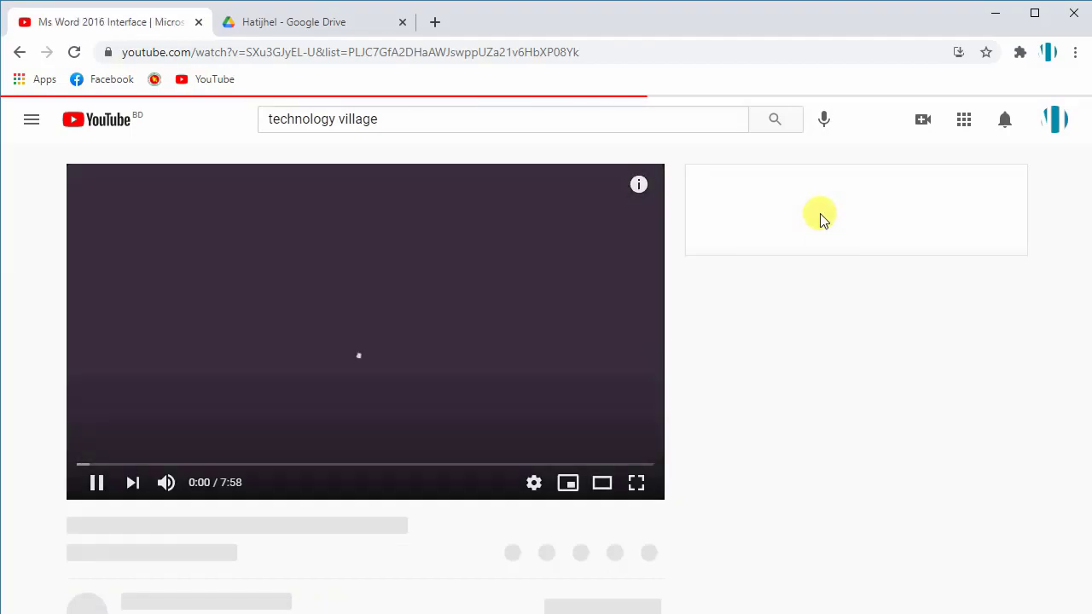